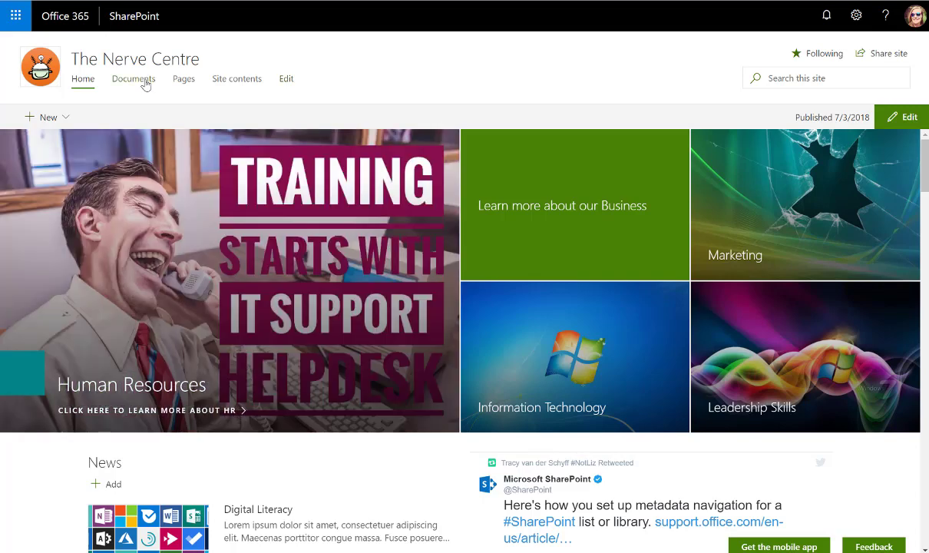
# - Enter navigation edit mode and try dragging the Home link onto Documents
pyautogui.click(287, 81)
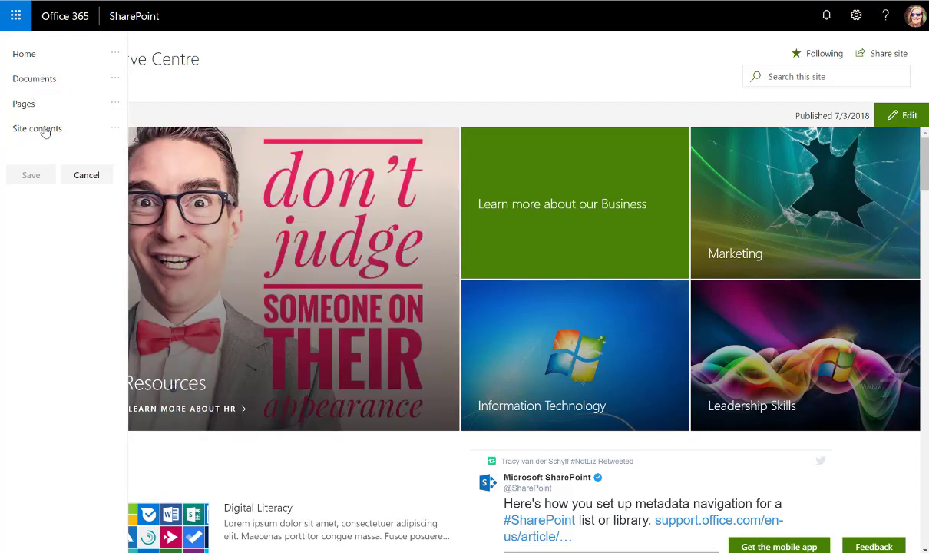
pyautogui.moveTo(44, 58); pyautogui.dragTo(74, 68)
# - Discard the navigation edits and go to Site information from the Settings gear
pyautogui.click(86, 175)
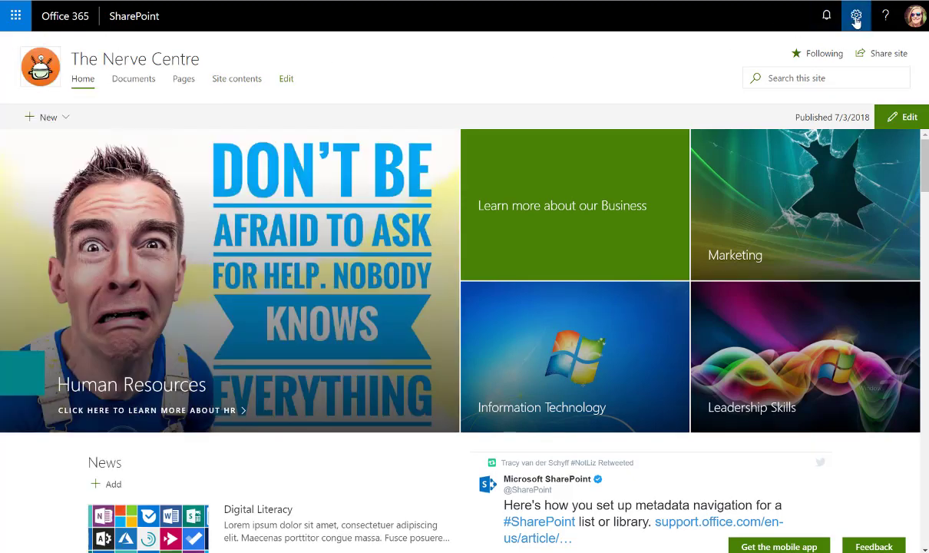
pyautogui.click(855, 16)
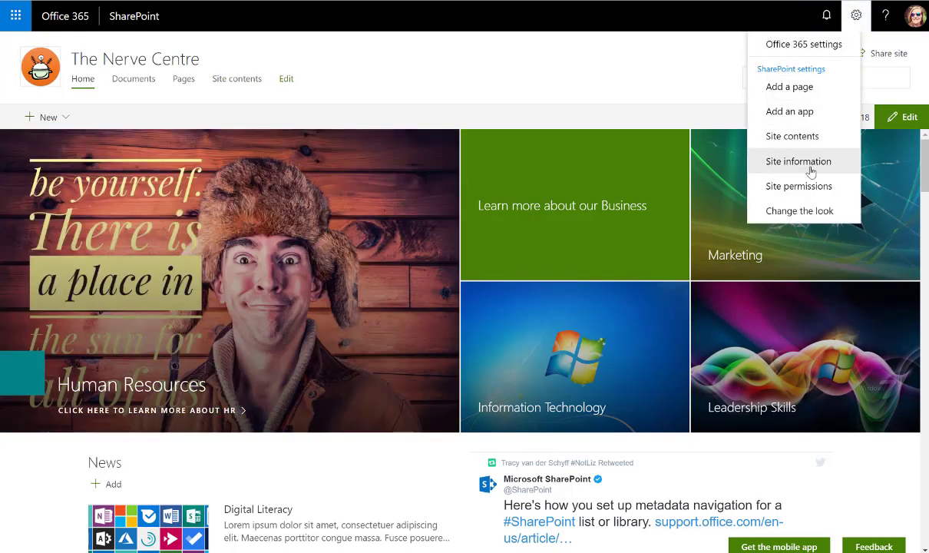
pyautogui.click(767, 164)
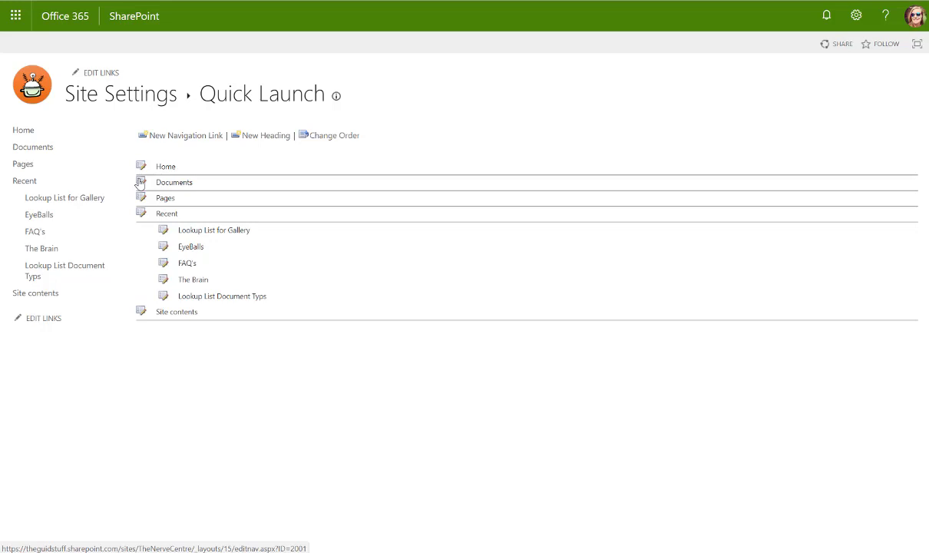
# - Delete the Documents link from the Quick Launch and confirm the deletion
pyautogui.click(141, 183)
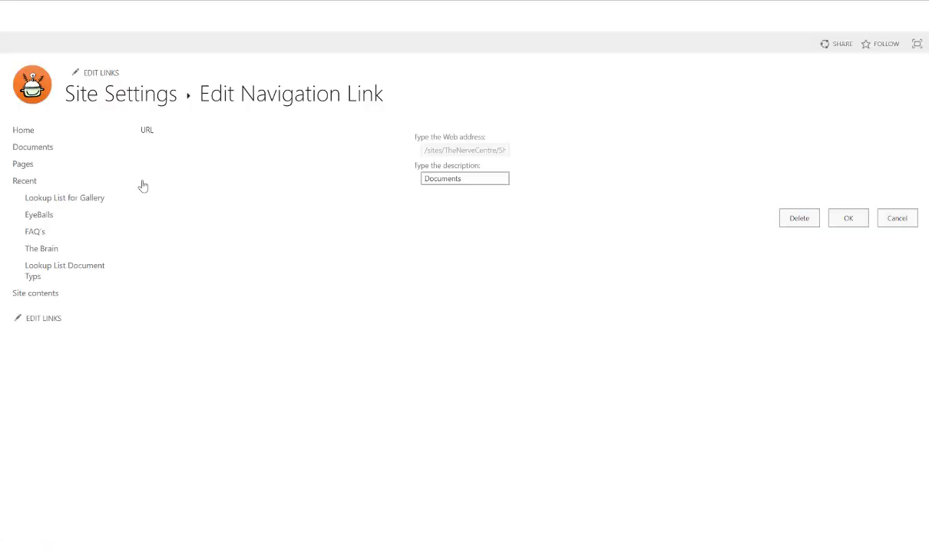
pyautogui.click(799, 218)
pyautogui.click(526, 63)
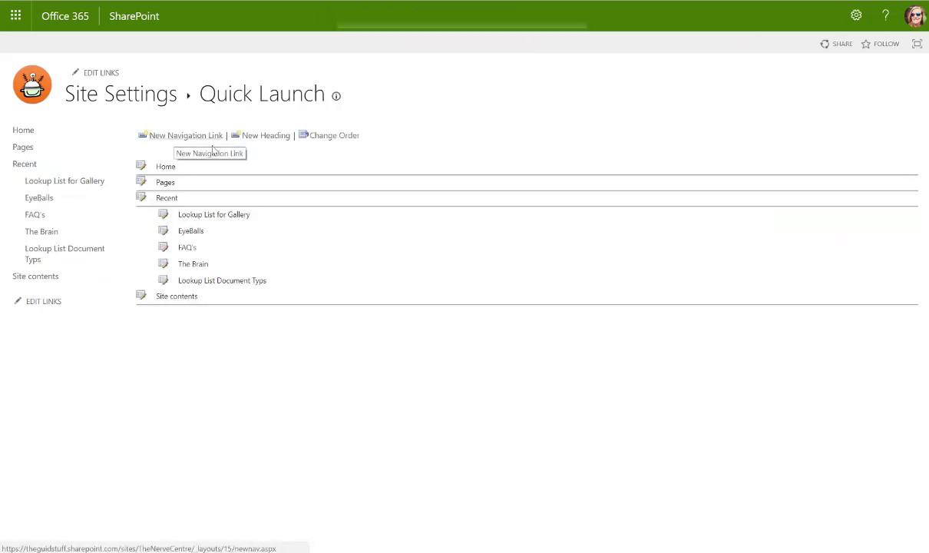
# - Create a new heading named Departments with its web address and save it
pyautogui.click(250, 137)
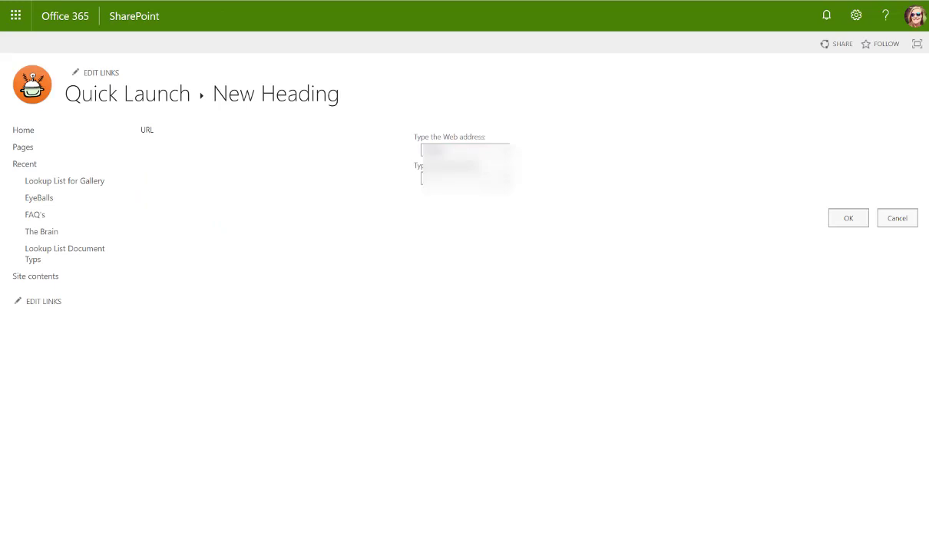
pyautogui.click(451, 148)
pyautogui.click(403, 175)
pyautogui.press('Down')
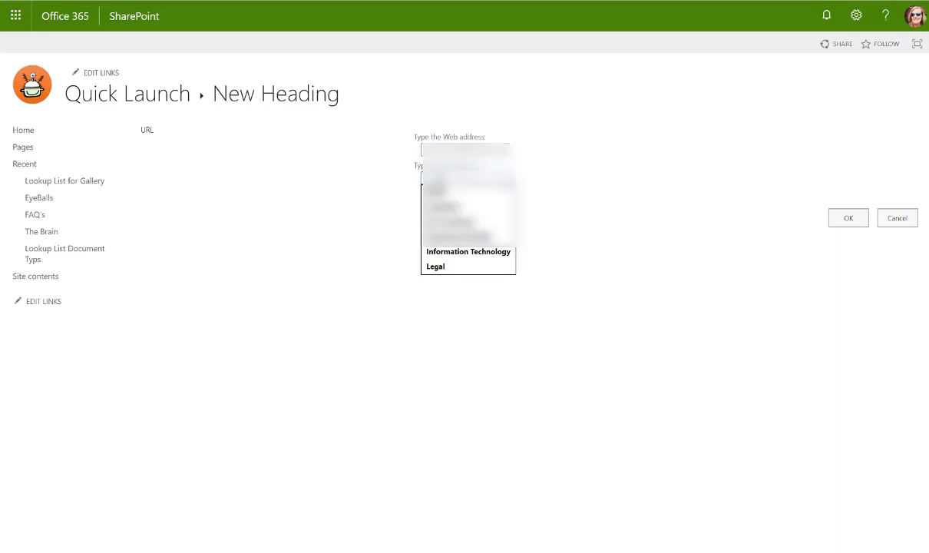
pyautogui.press('Return')
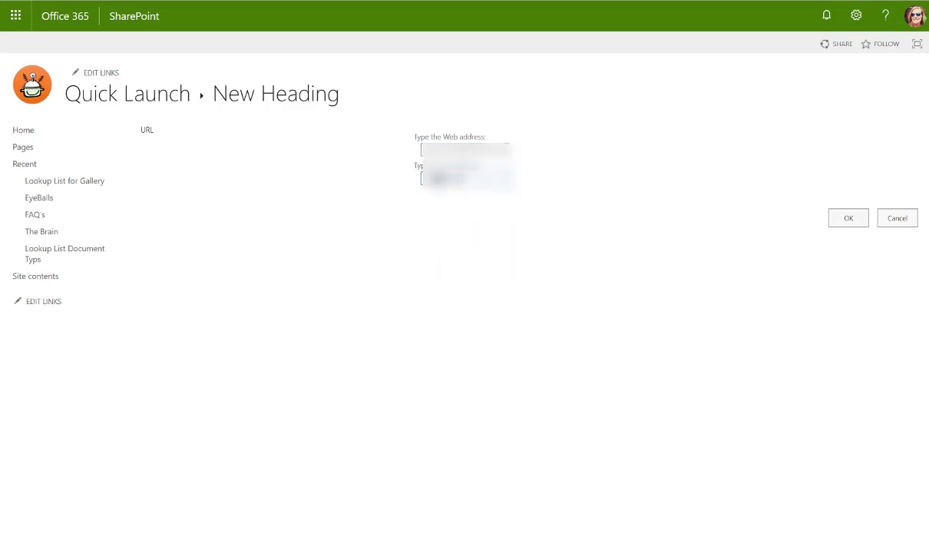
pyautogui.click(836, 217)
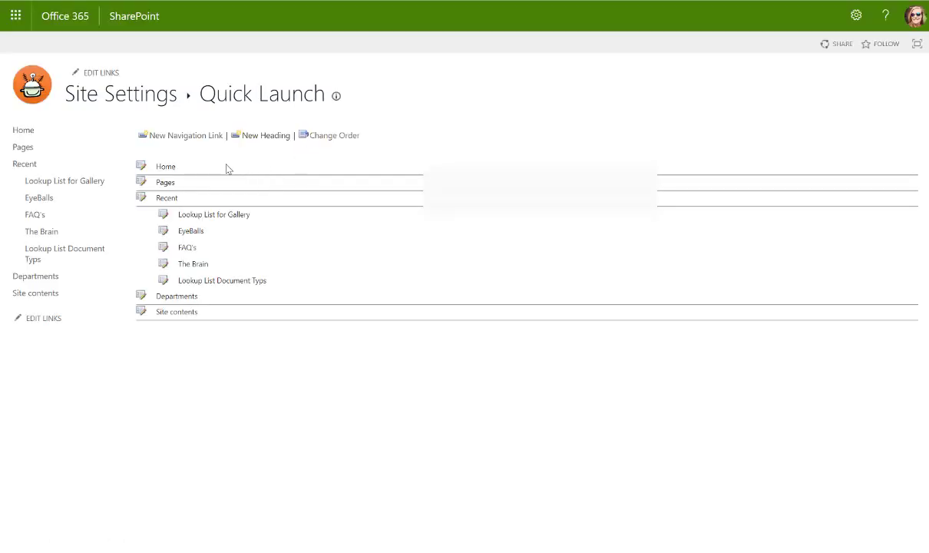
# - Start a new navigation link and open the Finances page from Site Pages to get its URL
pyautogui.click(185, 136)
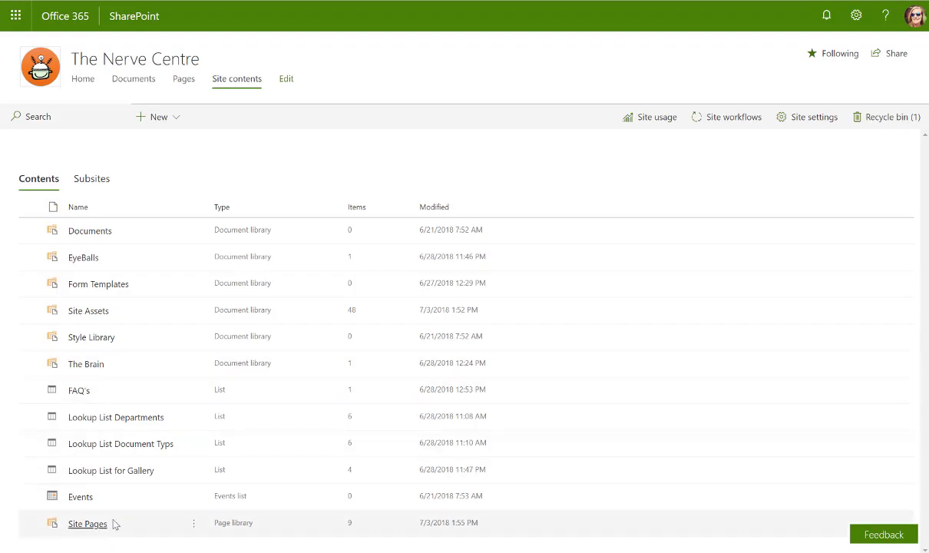
pyautogui.click(107, 523)
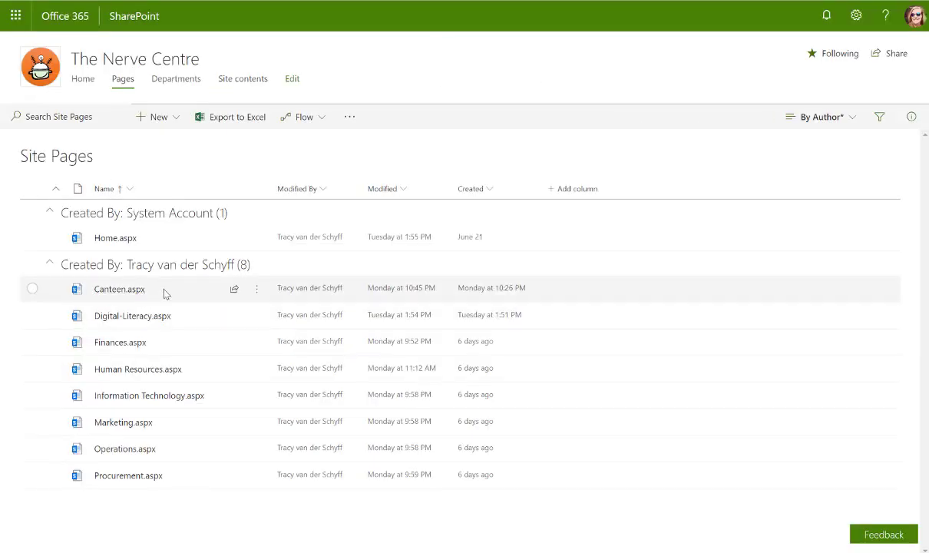
pyautogui.click(120, 342)
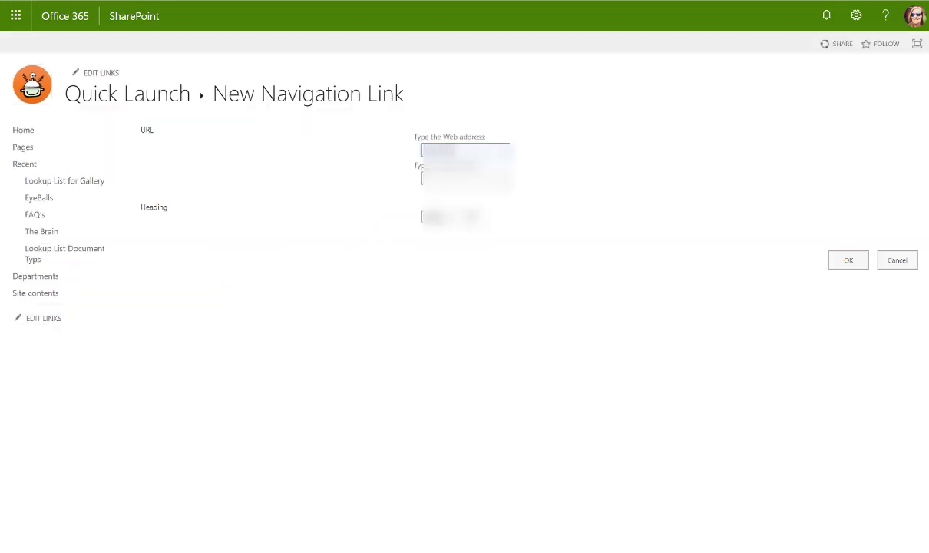
# - Fill in the link address, description 'Information Technology', and Departments as heading, then save
pyautogui.click(465, 149)
pyautogui.press('Tab')
pyautogui.write('Information Technology')
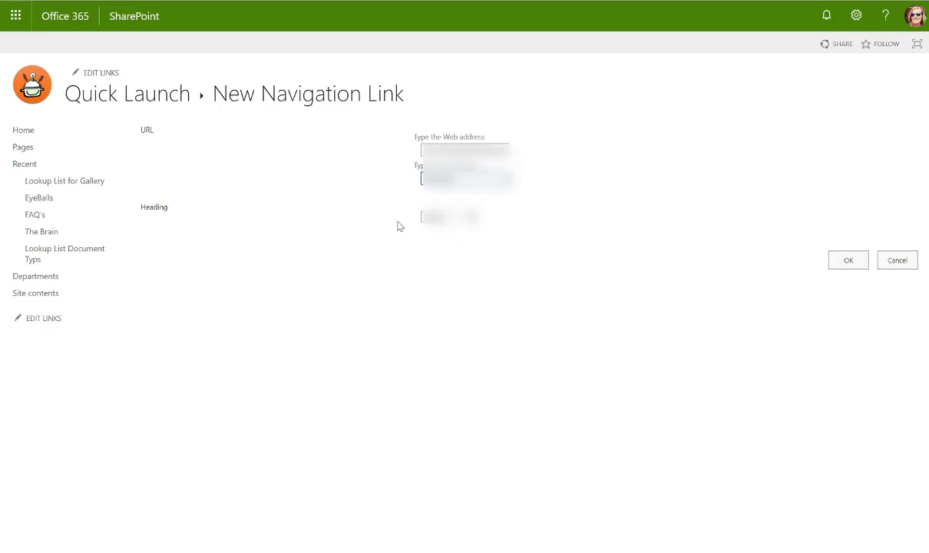
pyautogui.click(449, 217)
pyautogui.click(451, 309)
pyautogui.click(852, 257)
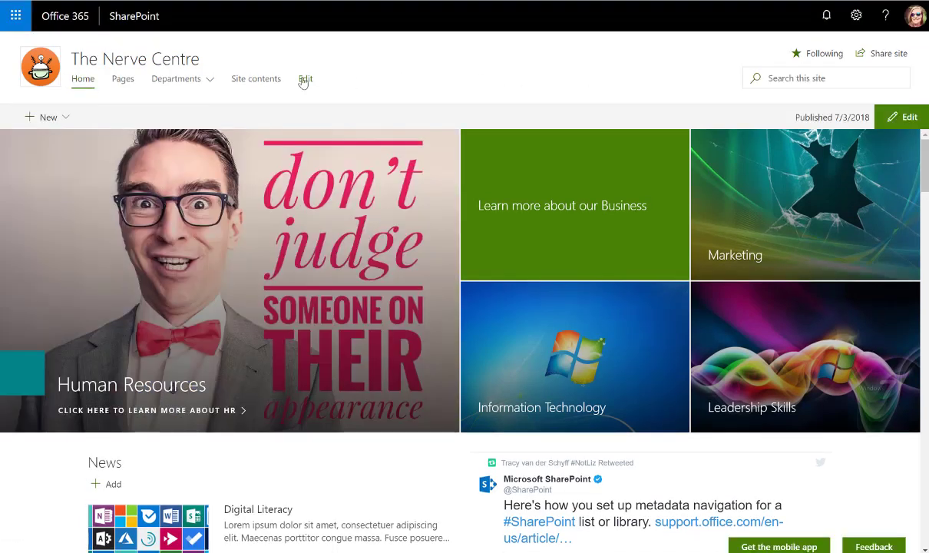
# - Insert a Marketing link after Finances using the pasted page URL, then save the navigation
pyautogui.click(304, 79)
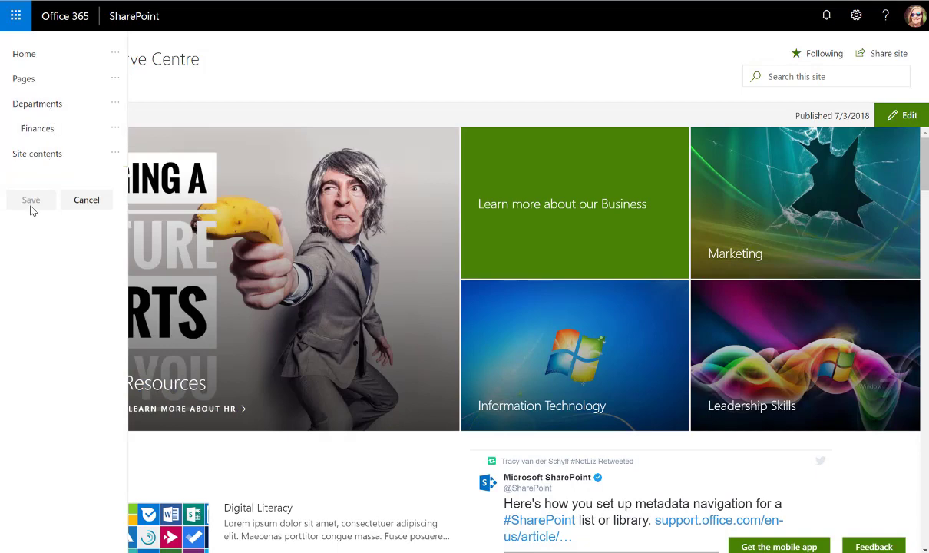
pyautogui.click(68, 141)
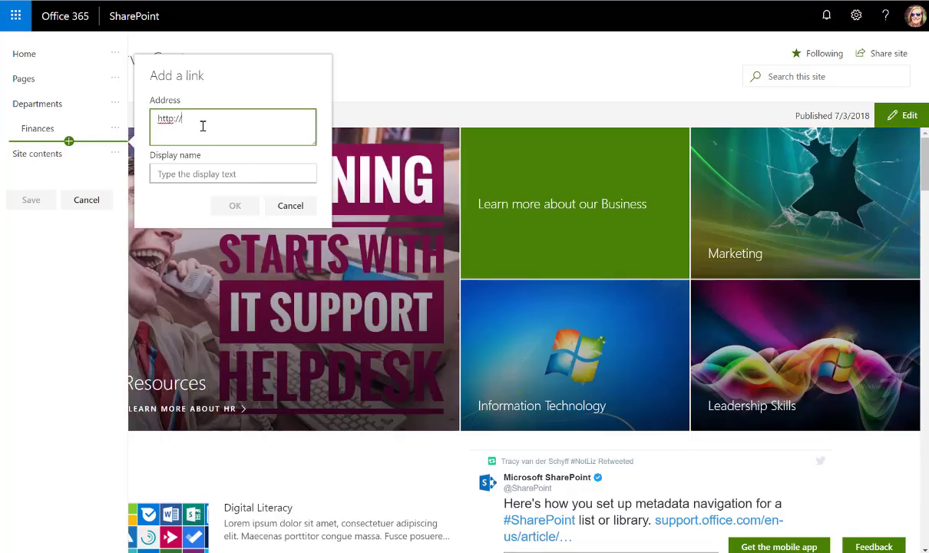
pyautogui.moveTo(195, 123); pyautogui.dragTo(79, 115)
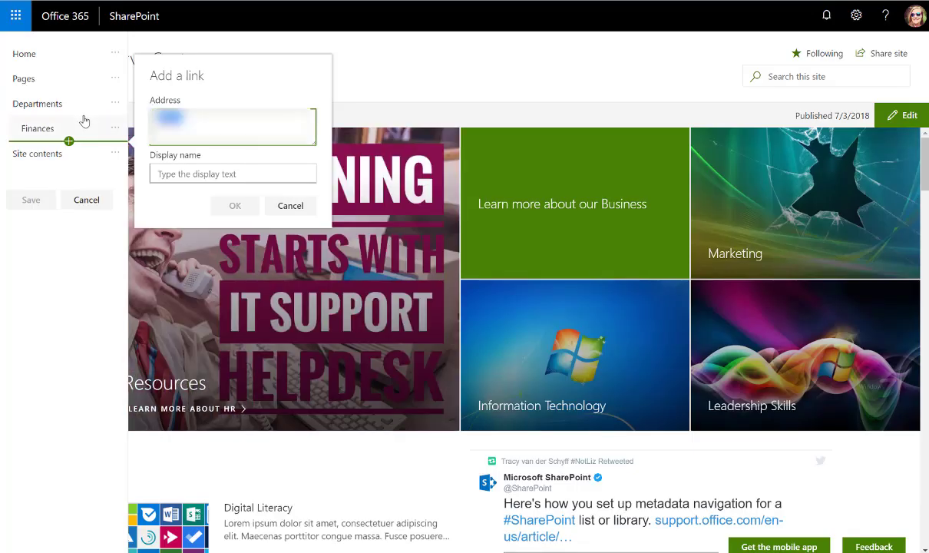
pyautogui.hotkey('ctrl', 'v')
pyautogui.click(210, 174)
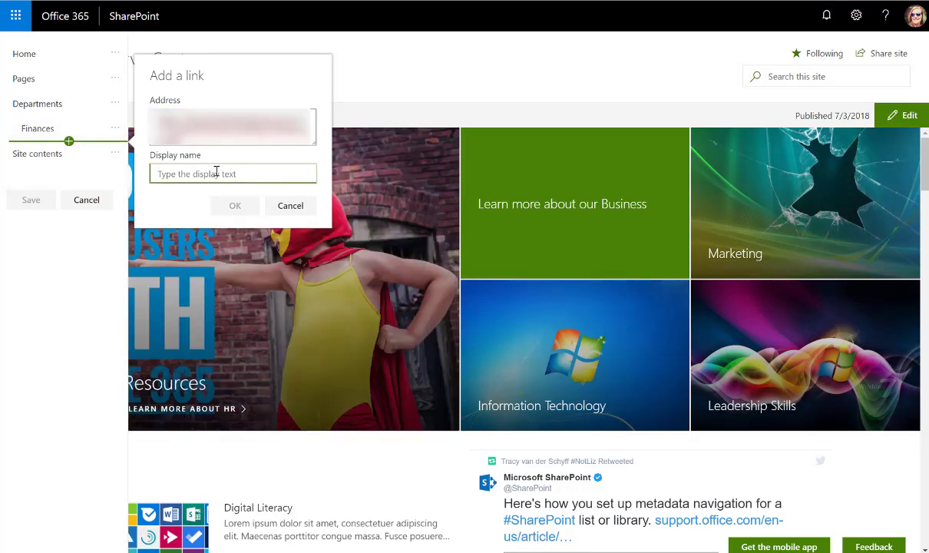
pyautogui.write('Marketing')
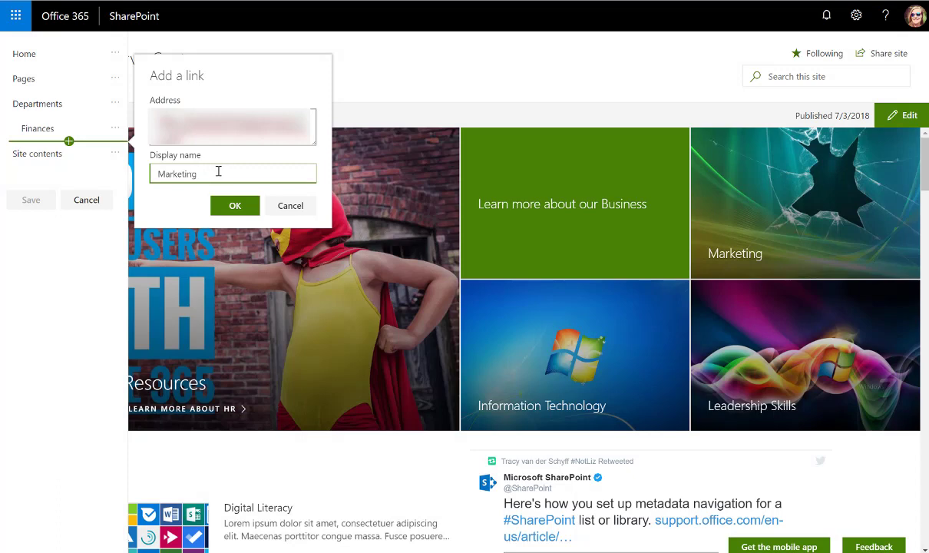
pyautogui.click(233, 205)
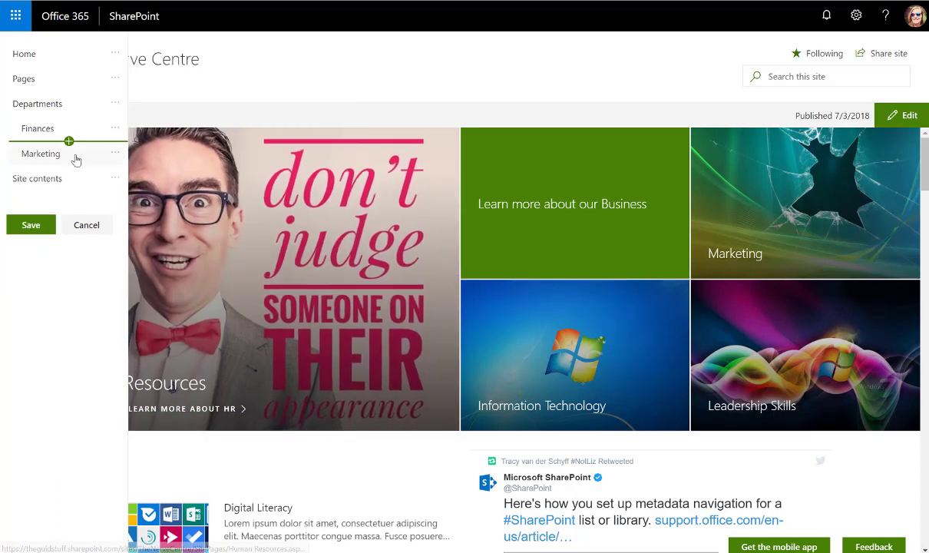
pyautogui.click(30, 226)
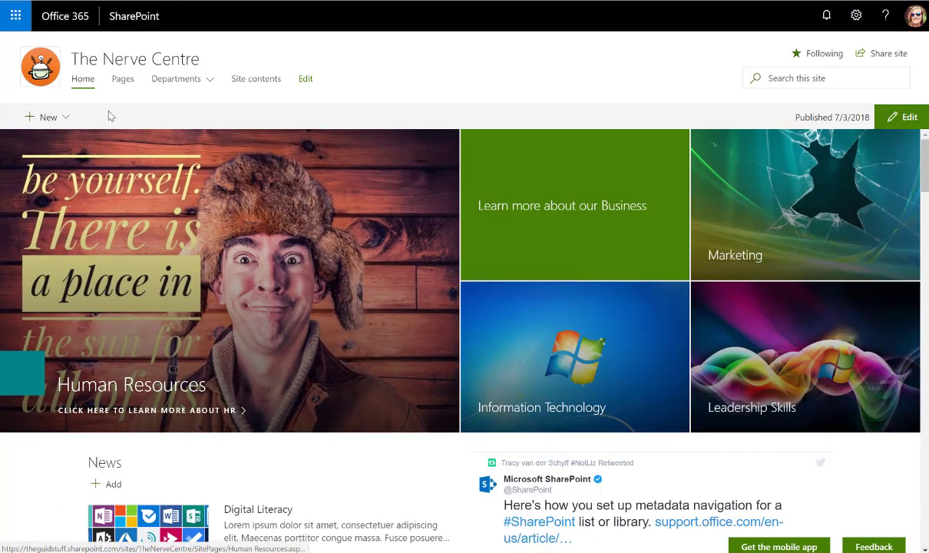
# - Insert a Documents link after Human Resources using the pasted page URL
pyautogui.moveTo(209, 81)
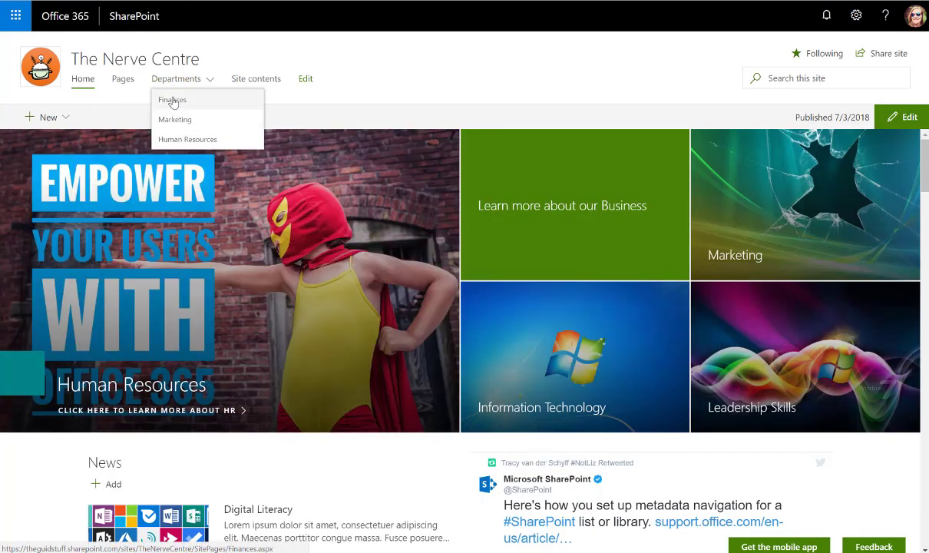
pyautogui.click(304, 81)
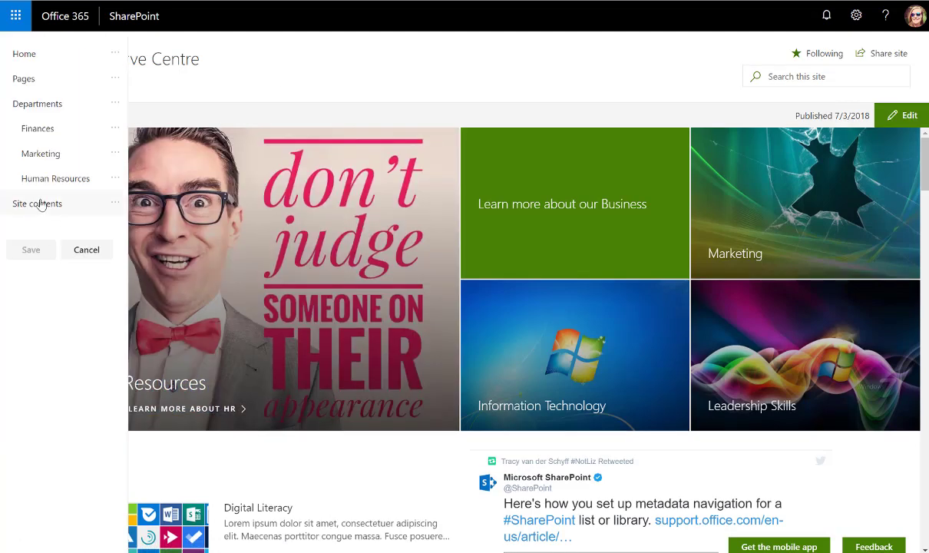
pyautogui.click(69, 191)
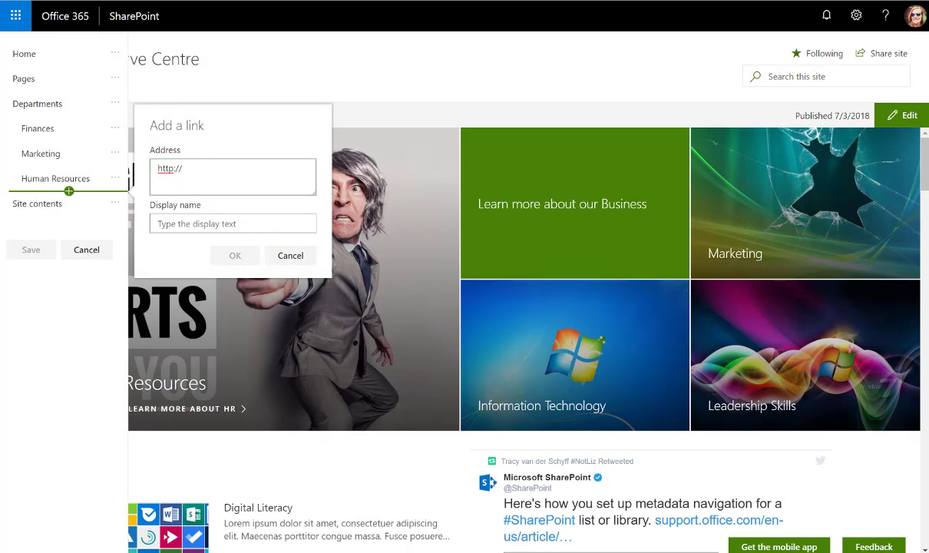
pyautogui.click(165, 169)
pyautogui.hotkey('ctrl', 'v')
pyautogui.click(167, 223)
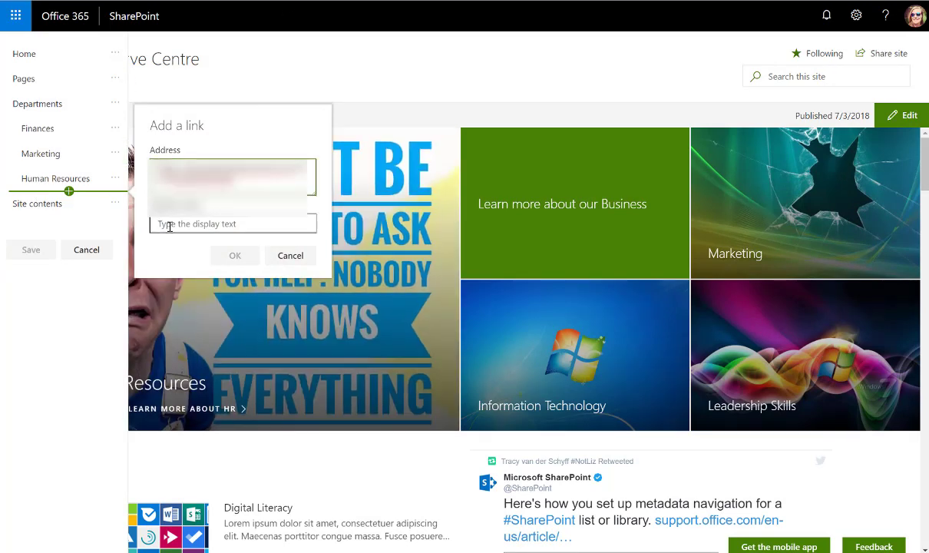
pyautogui.write('Documents')
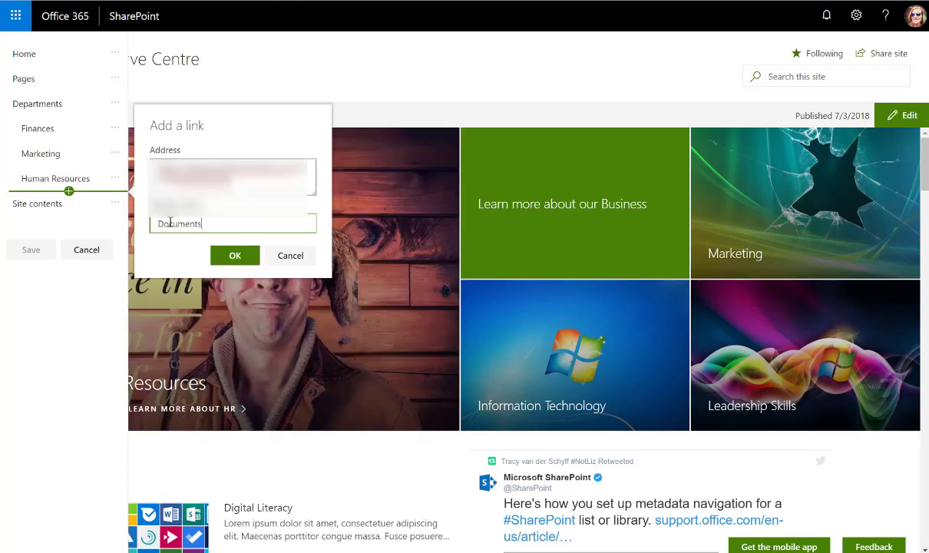
pyautogui.click(230, 255)
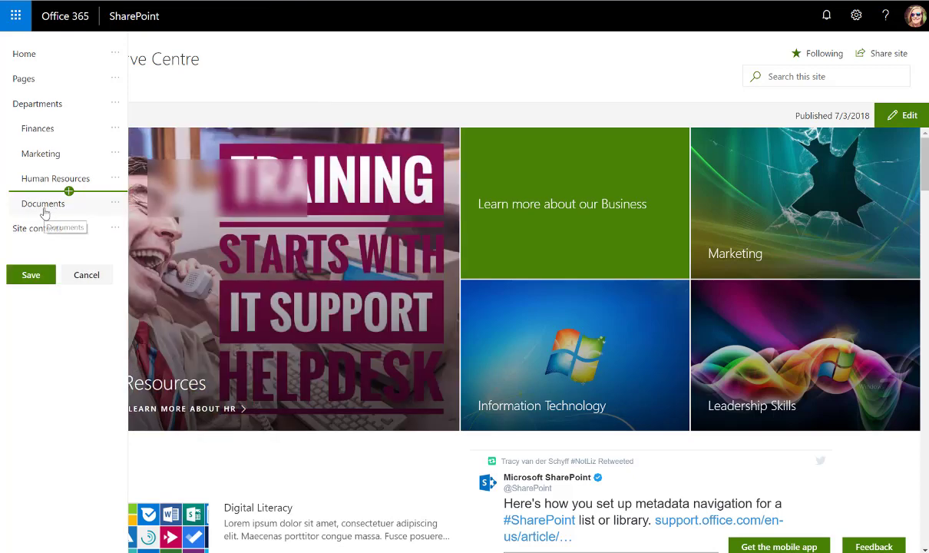
pyautogui.click(45, 210)
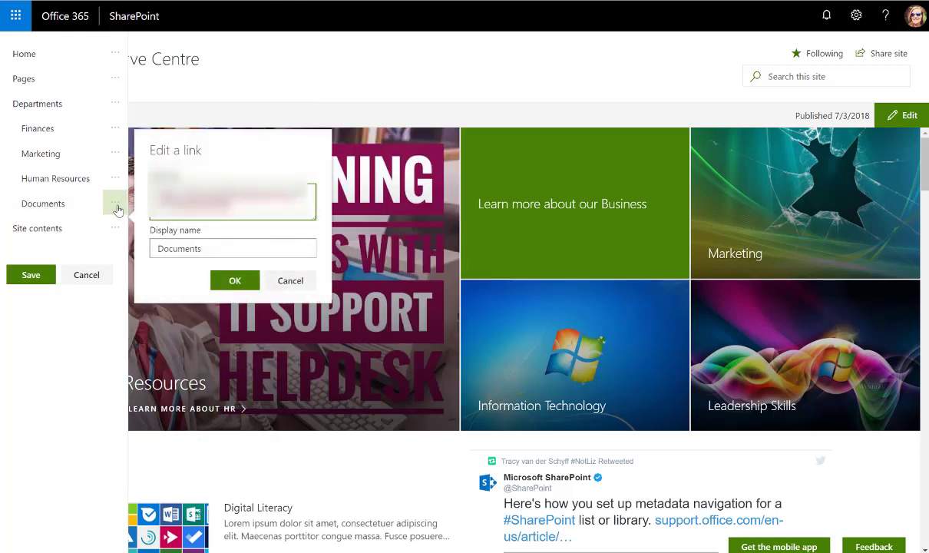
pyautogui.click(289, 278)
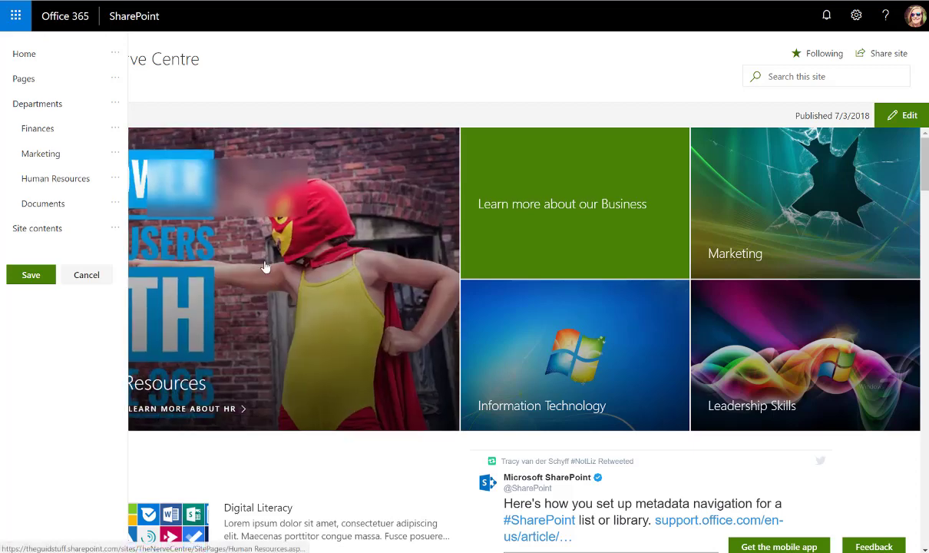
# - Move Documents up and back down, then promote it out of the Departments group
pyautogui.click(115, 206)
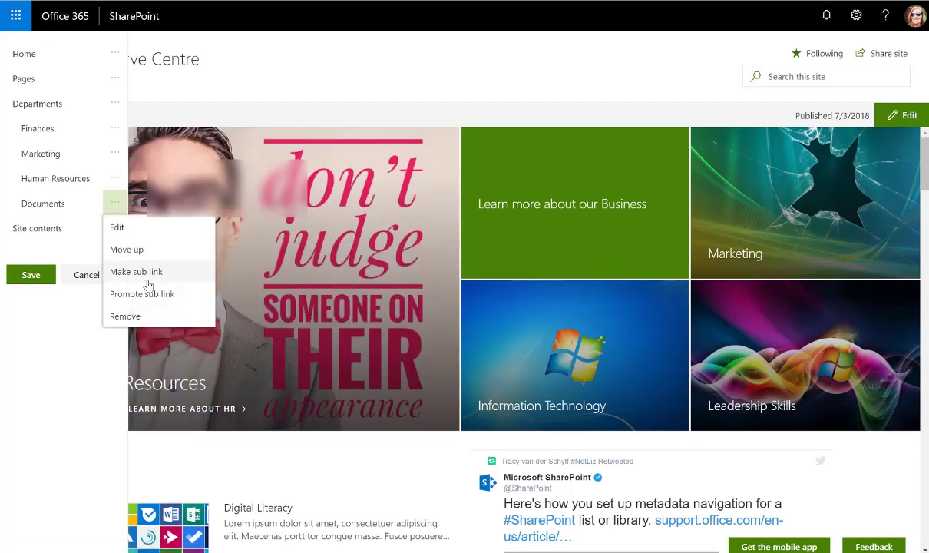
pyautogui.click(134, 248)
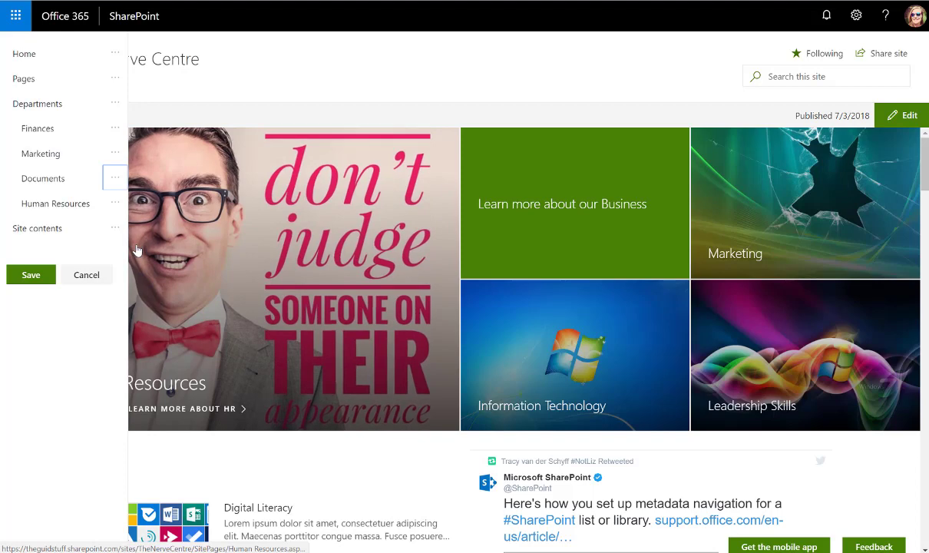
pyautogui.click(115, 178)
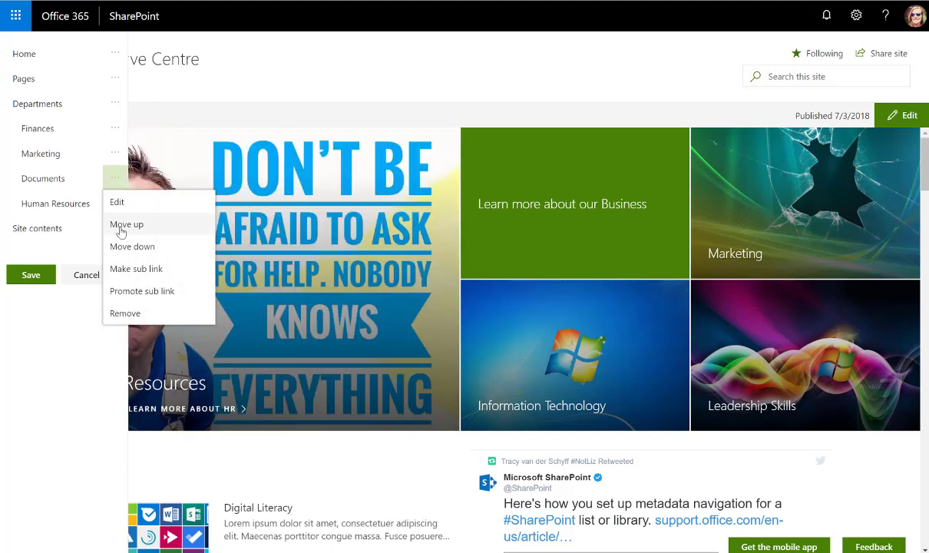
pyautogui.click(127, 247)
pyautogui.click(115, 205)
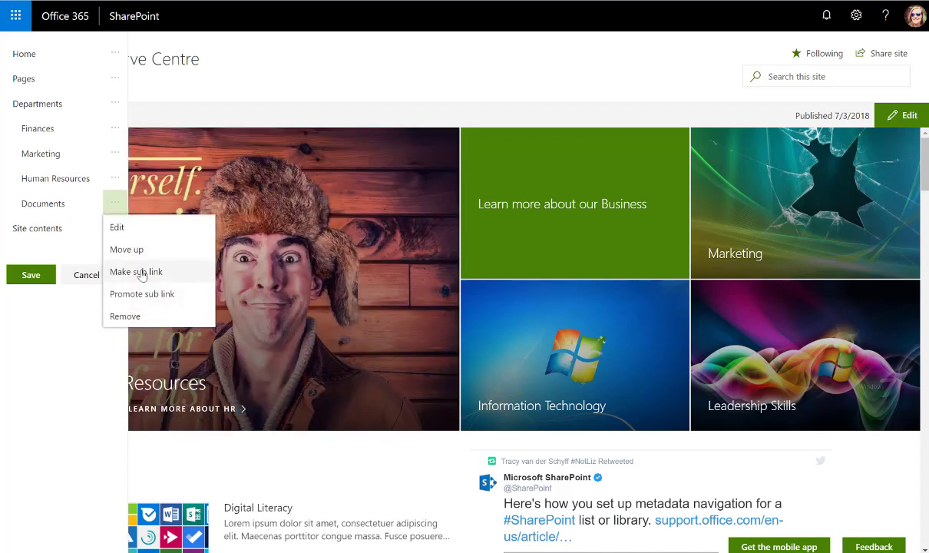
pyautogui.click(144, 294)
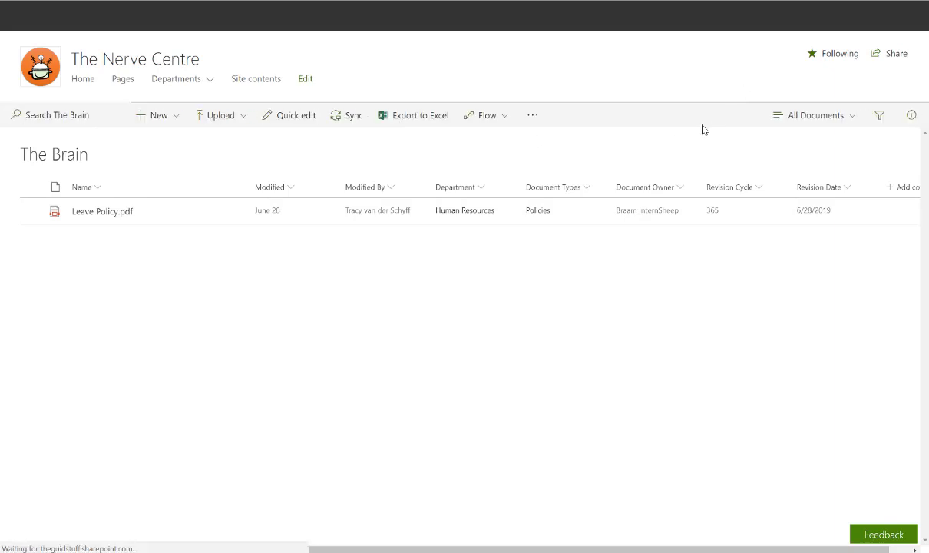
# - Switch The Brain library from All Documents to the Department > Document Type view
pyautogui.click(802, 116)
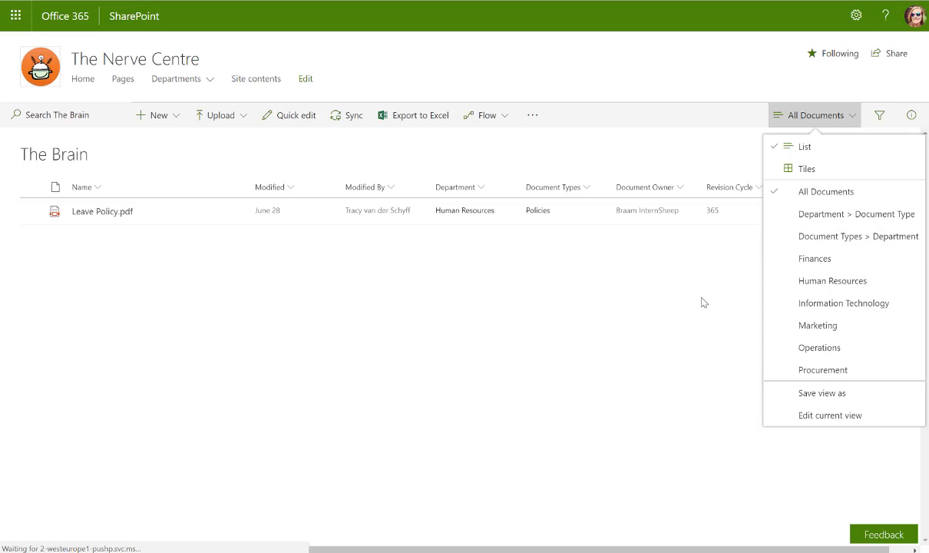
pyautogui.click(823, 214)
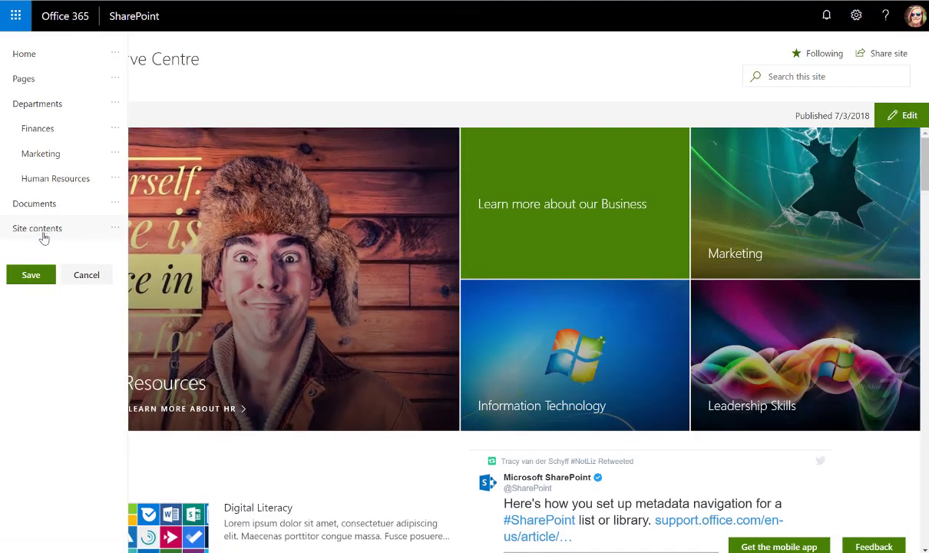
# - Insert an All Documents link after Documents with the view URL and make it a sub link
pyautogui.click(64, 216)
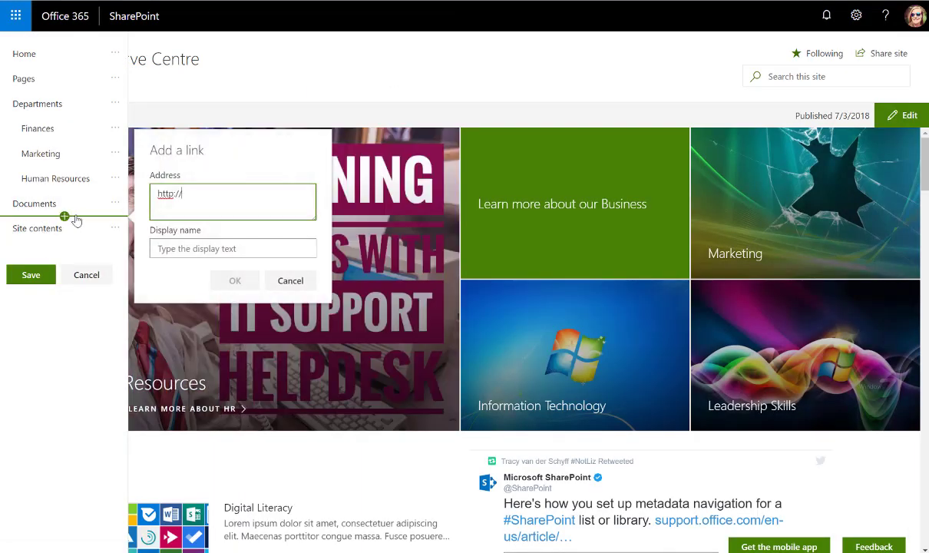
pyautogui.hotkey('ctrl', 'v')
pyautogui.click(192, 248)
pyautogui.write('All Doc')
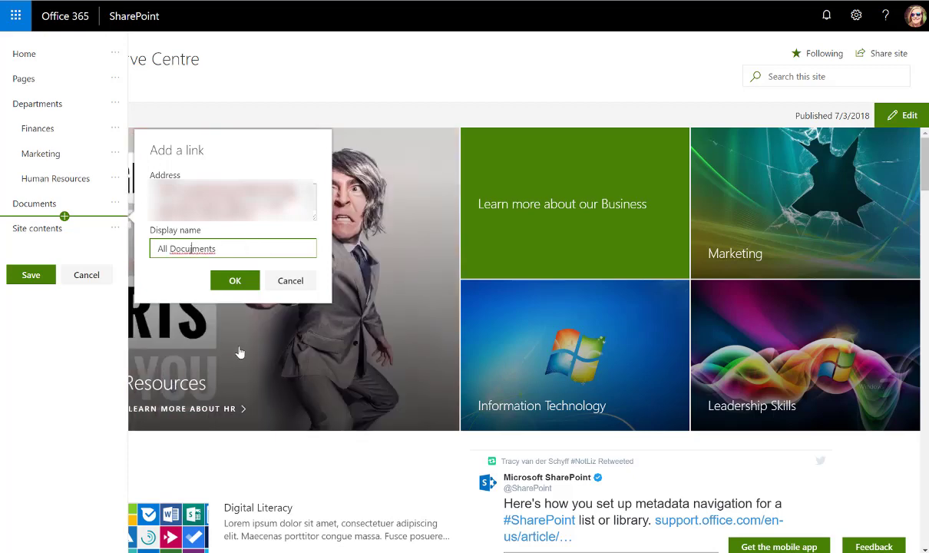
pyautogui.click(223, 279)
pyautogui.click(109, 231)
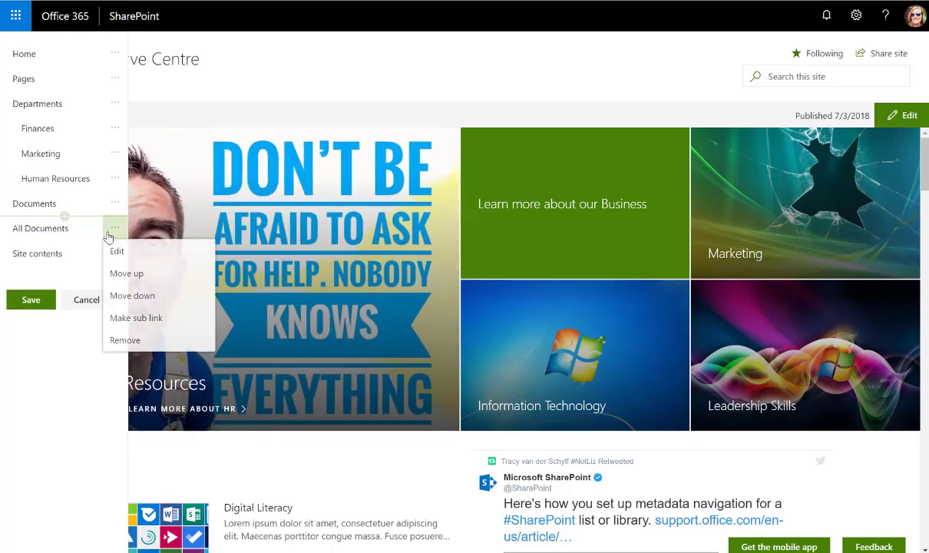
pyautogui.click(169, 325)
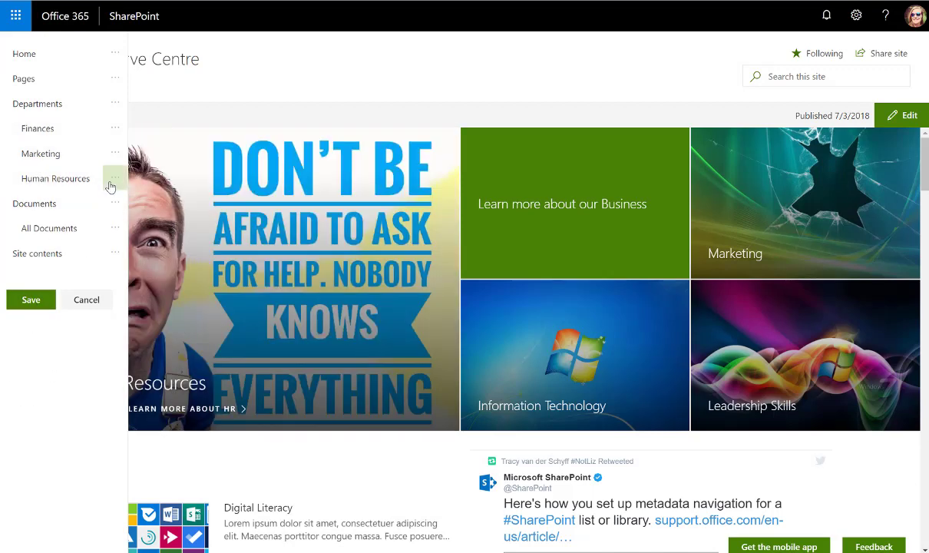
# - Save the navigation and check the Departments and Documents dropdowns in the top bar
pyautogui.click(113, 179)
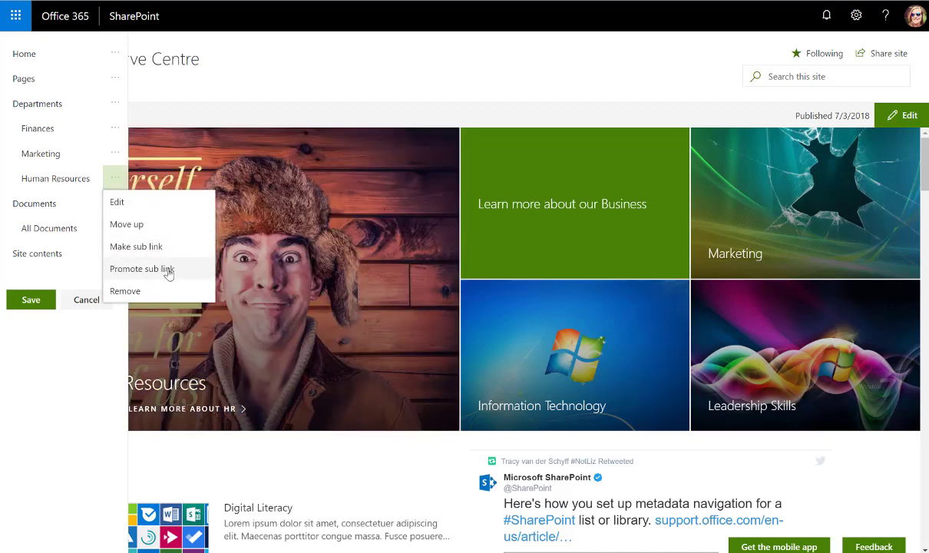
pyautogui.click(42, 300)
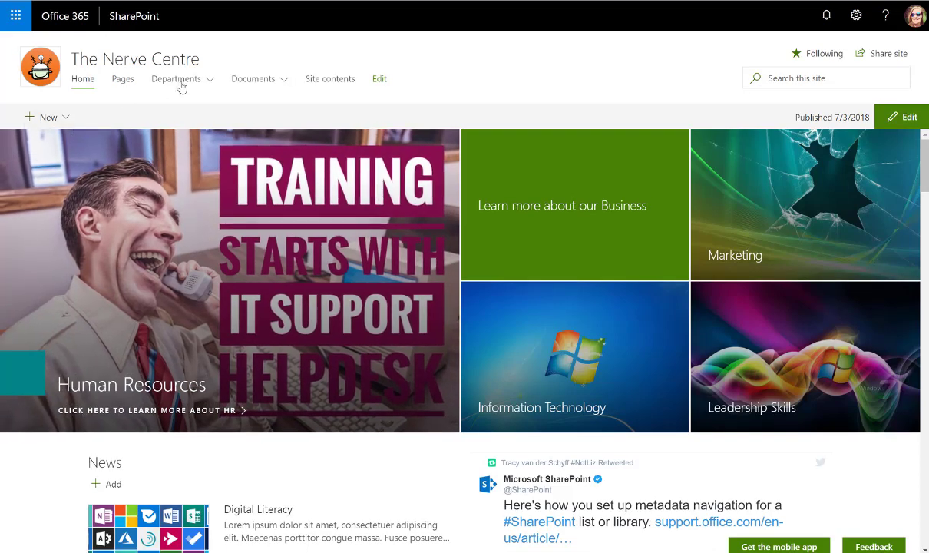
pyautogui.moveTo(203, 81)
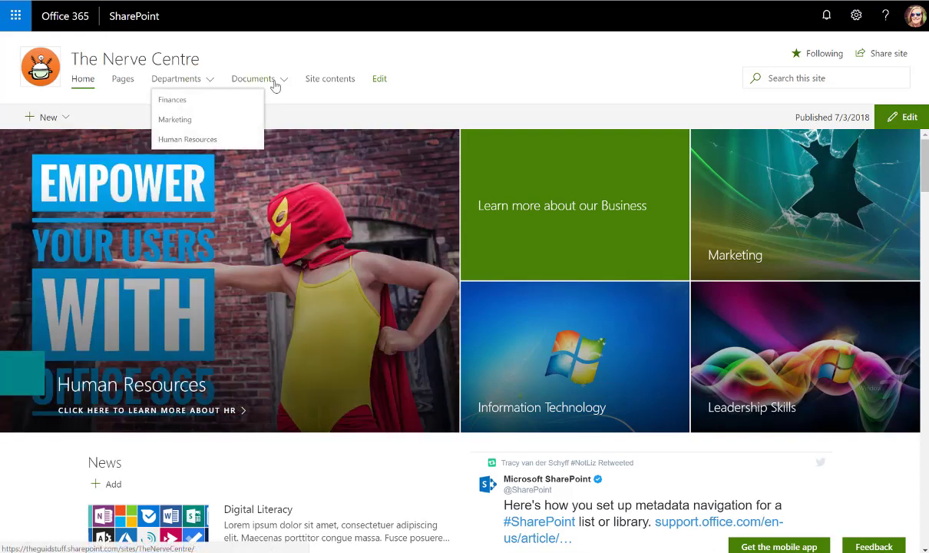
pyautogui.moveTo(275, 86)
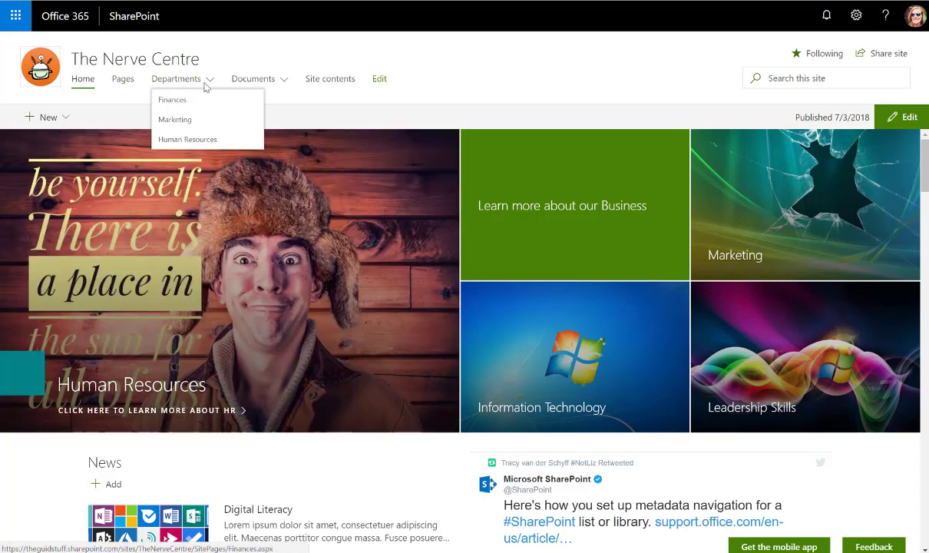
pyautogui.click(253, 79)
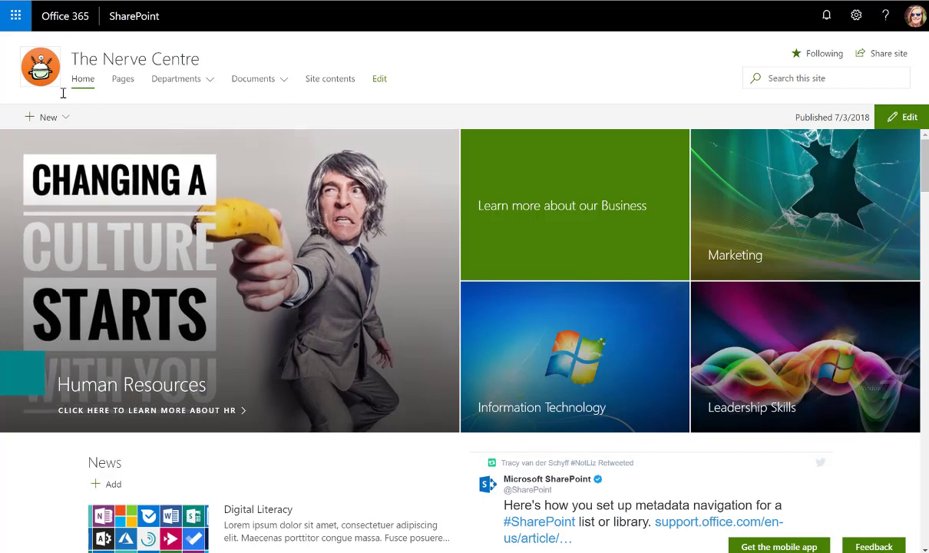
pyautogui.click(234, 83)
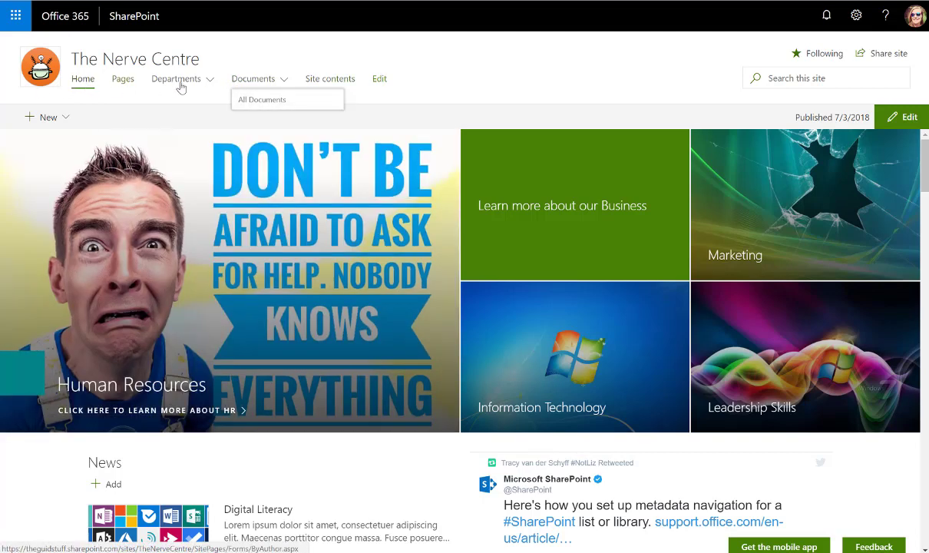